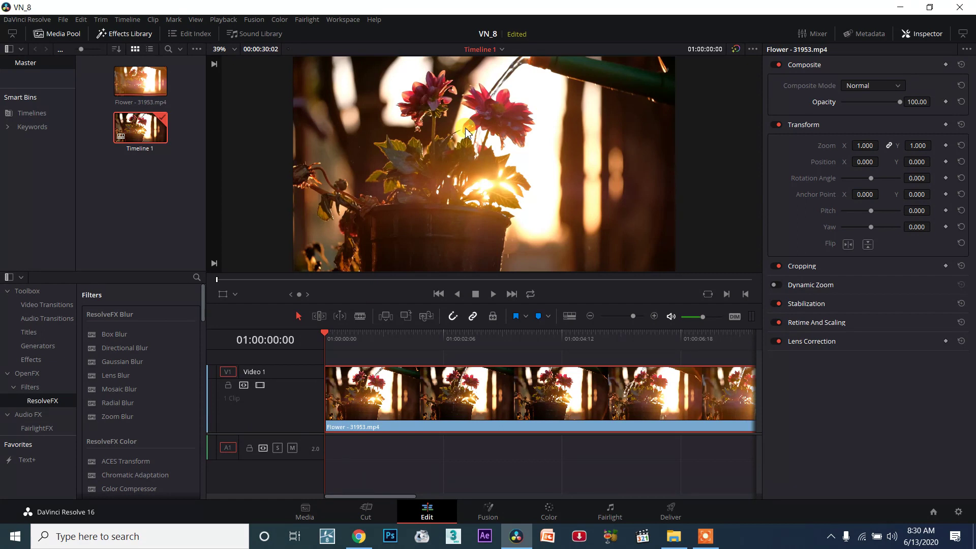
# Find Light Rays under ResolveFX Light in the OpenFX Filters list and select it
pyautogui.scroll(-3, 176, 397)
pyautogui.scroll(-1, 152, 386)
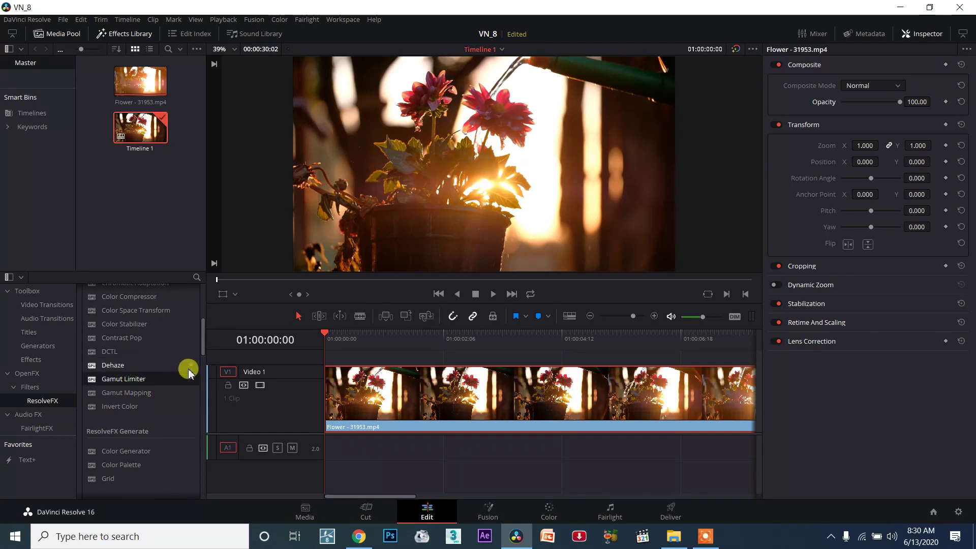
pyautogui.scroll(-2, 186, 372)
pyautogui.scroll(1, 163, 394)
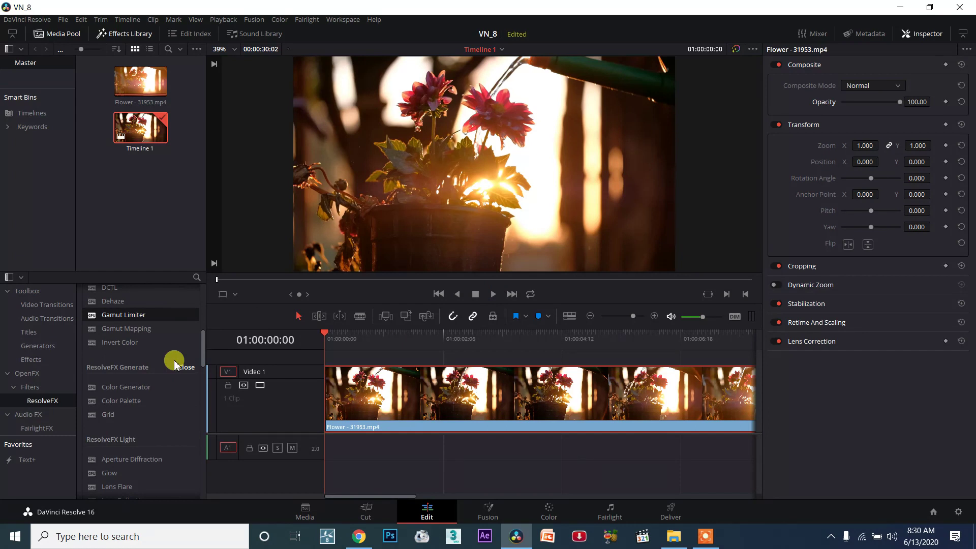
pyautogui.scroll(-1, 174, 367)
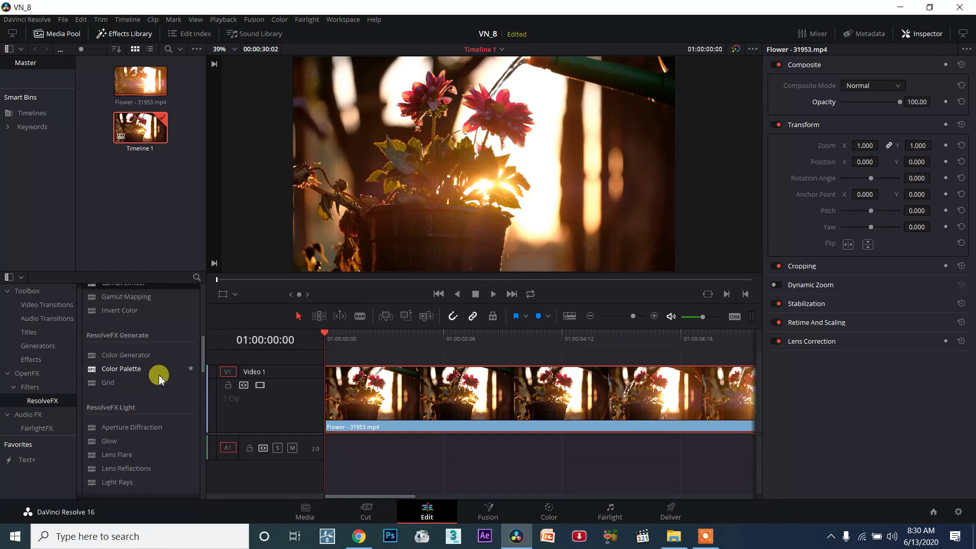
pyautogui.scroll(-2, 135, 452)
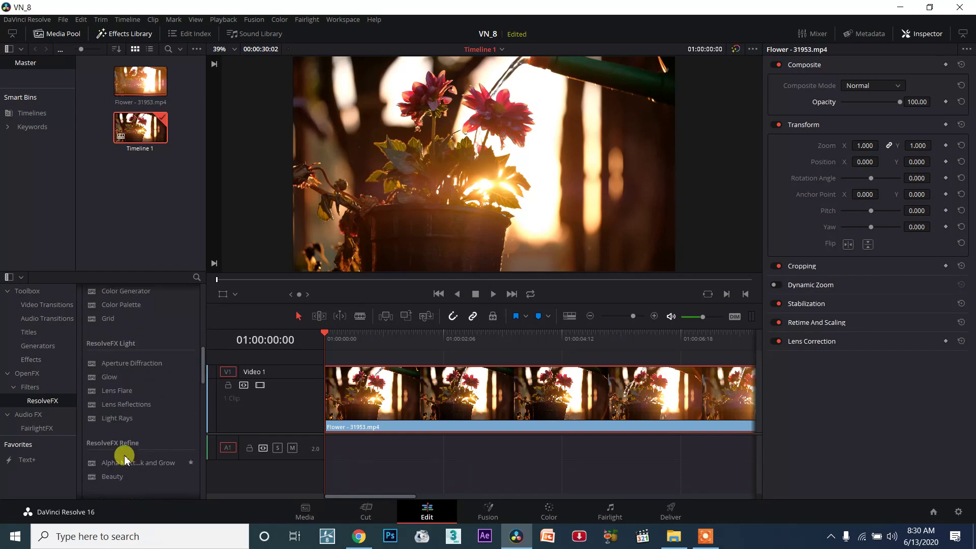
pyautogui.click(121, 425)
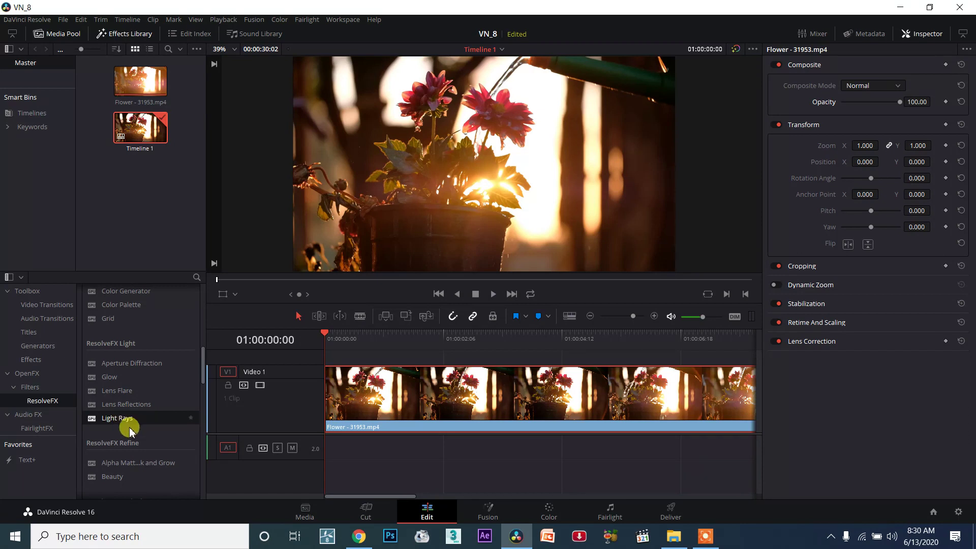
pyautogui.doubleClick(126, 421)
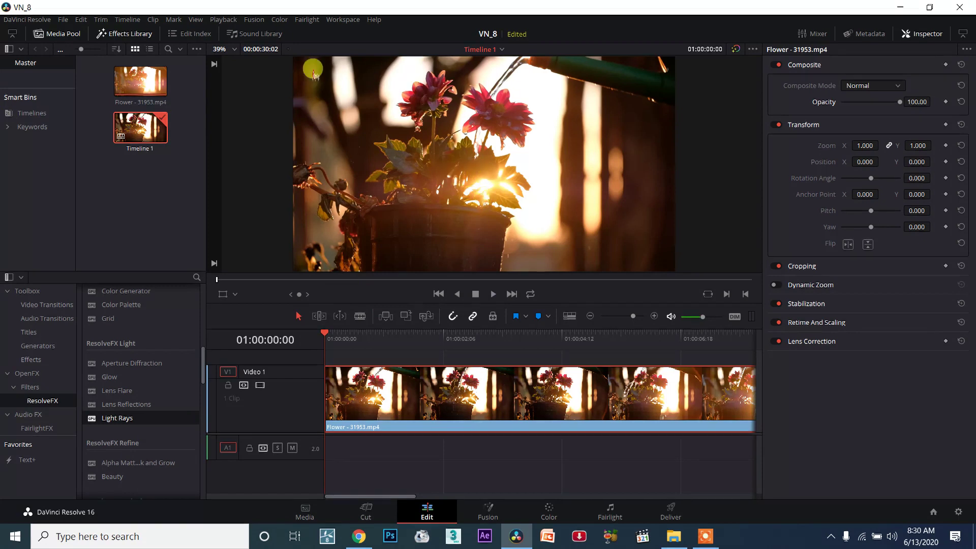
# Drag Light Rays onto the Flower clip on V1 and show its OpenFX parameters in the Inspector
pyautogui.click(444, 373)
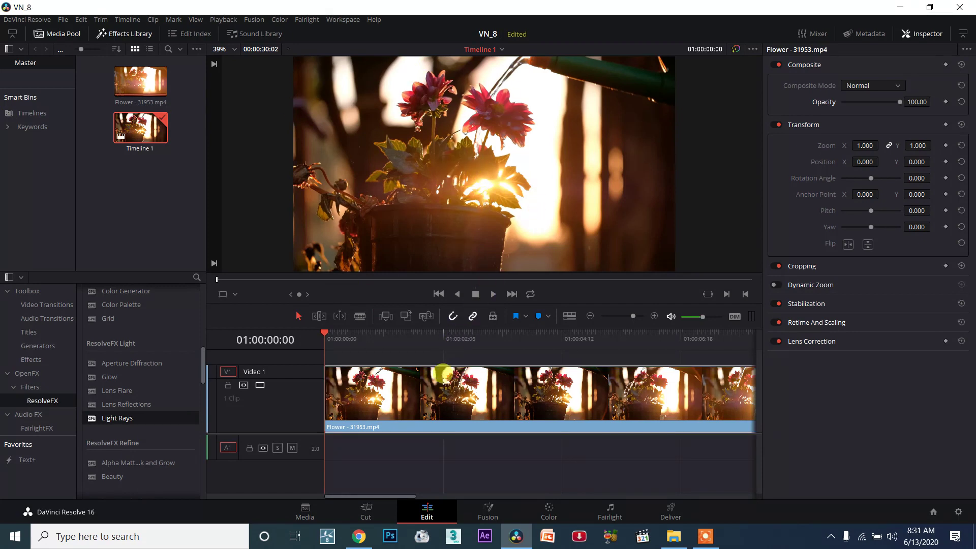
pyautogui.moveTo(443, 374); pyautogui.dragTo(445, 376)
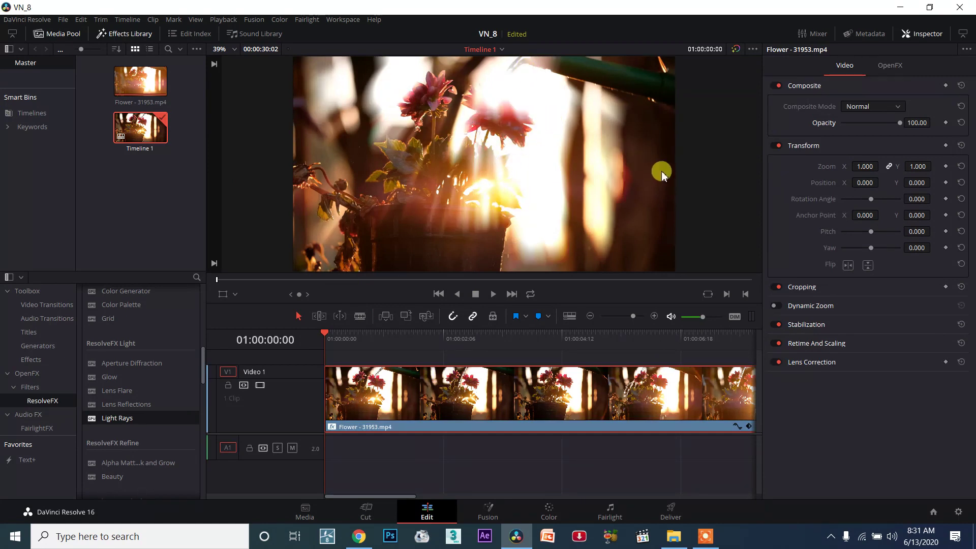
pyautogui.click(899, 76)
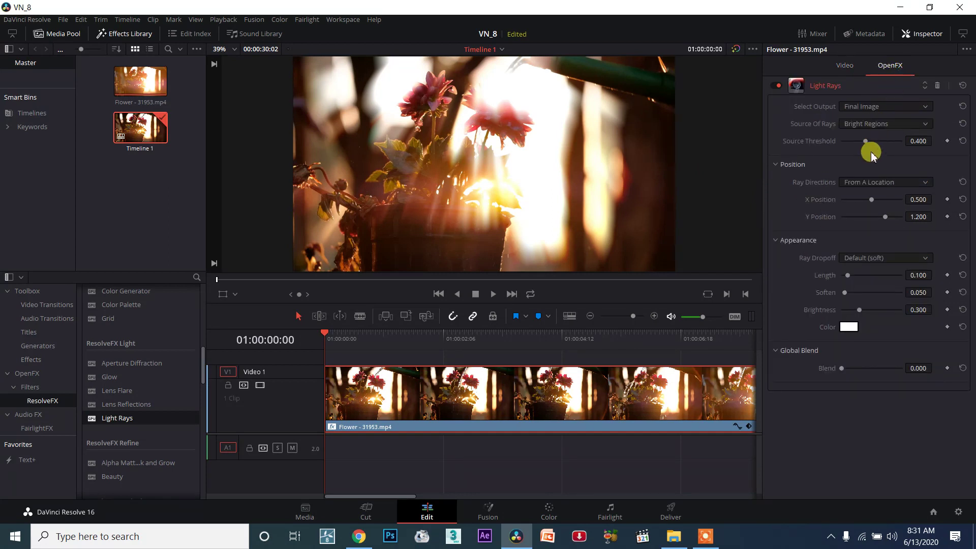
pyautogui.click(867, 108)
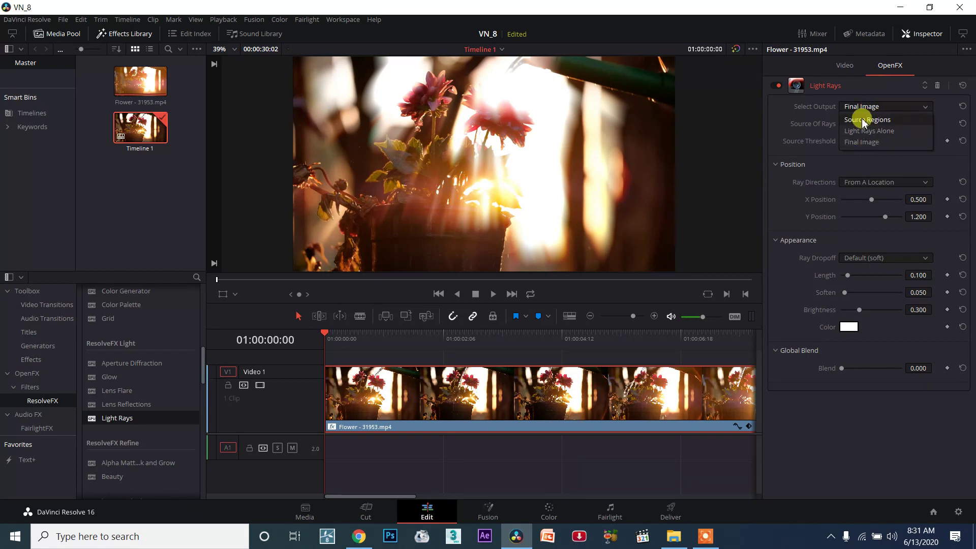
# Preview Source Regions, then Light Rays Alone, then return Select Output to Final Image
pyautogui.click(863, 121)
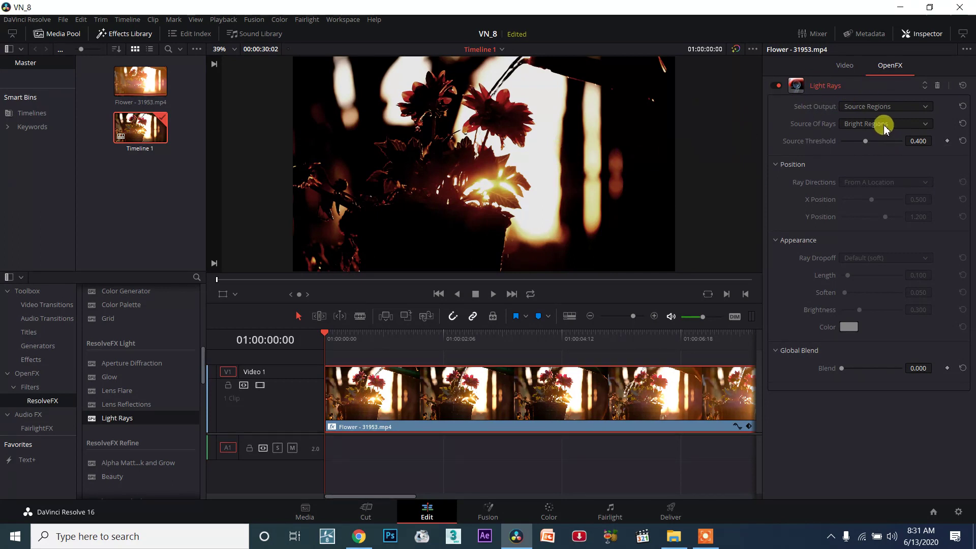
pyautogui.click(884, 110)
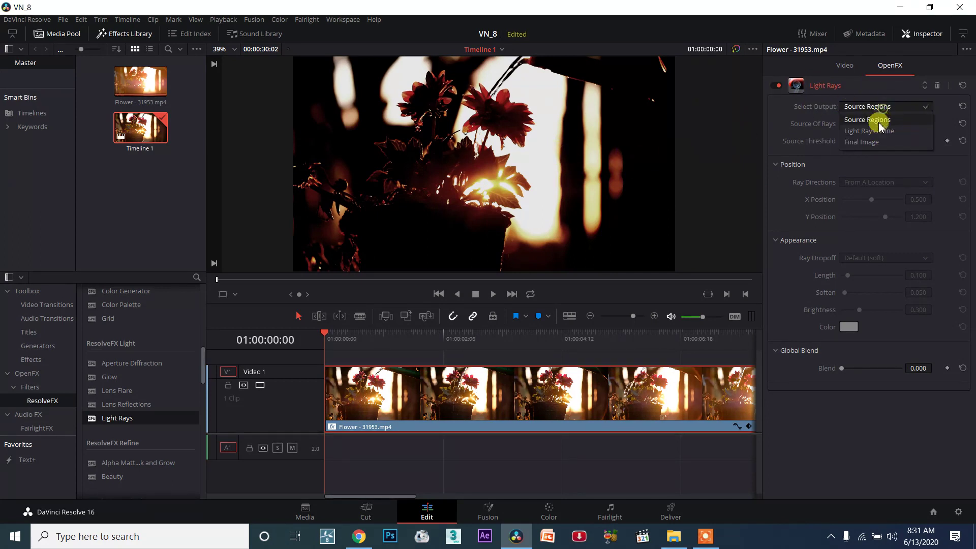
pyautogui.click(881, 133)
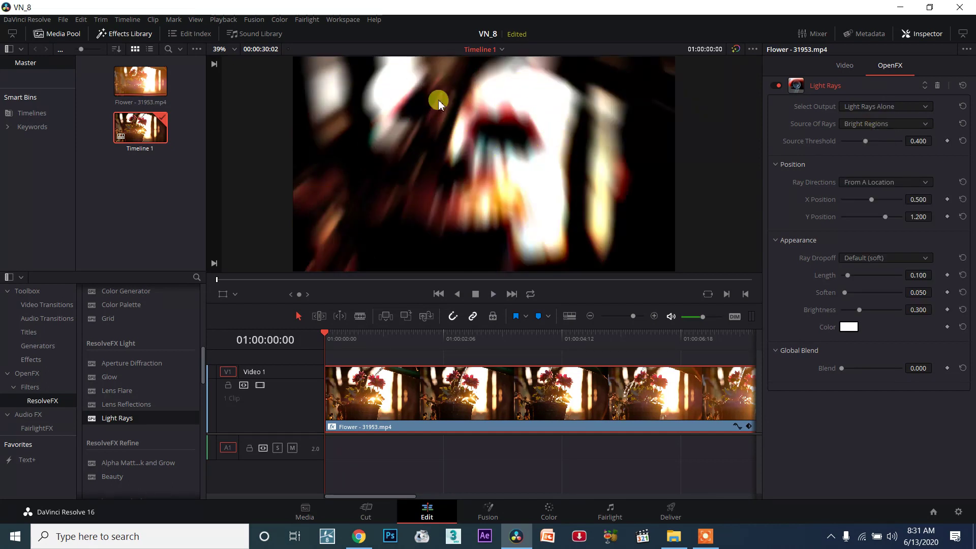
pyautogui.click(891, 107)
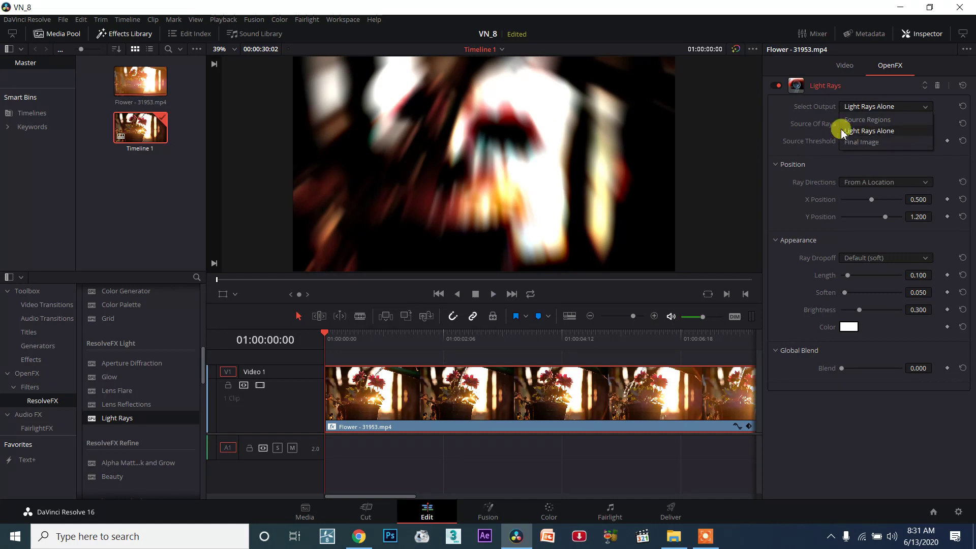
pyautogui.click(855, 143)
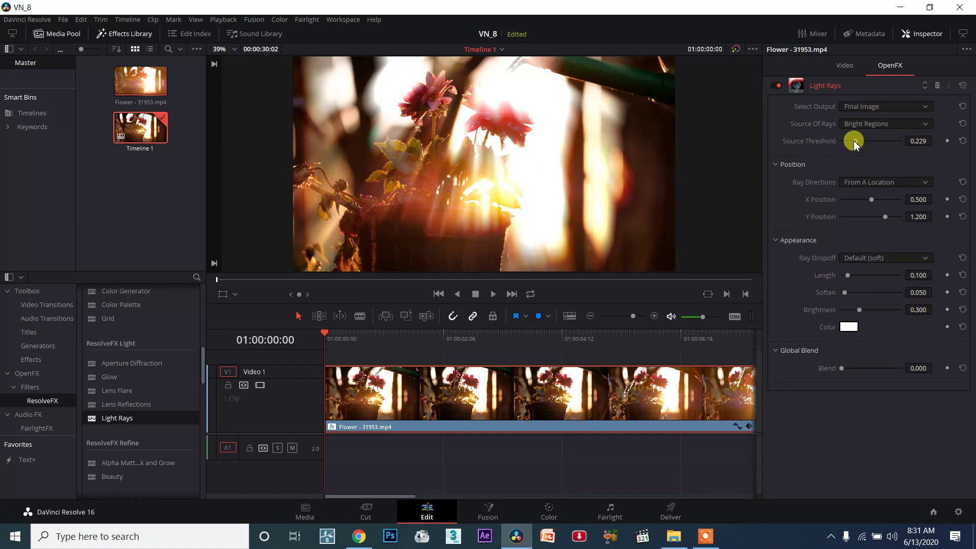
# Switch Source Of Rays to Edges and set Source Threshold to about 0.390
pyautogui.moveTo(863, 144)
pyautogui.mouseDown()
pyautogui.moveTo(890, 146)
pyautogui.moveTo(869, 146)
pyautogui.mouseUp()
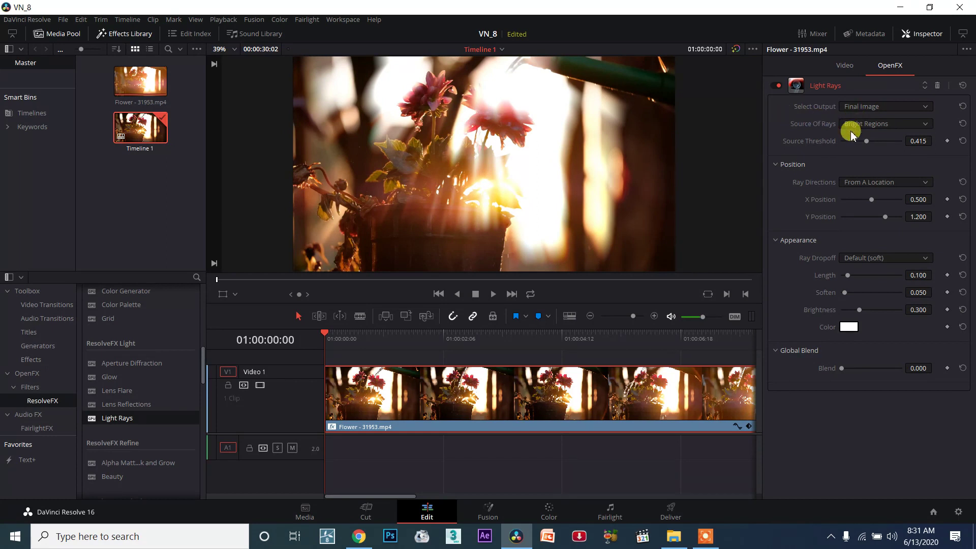
pyautogui.moveTo(809, 130)
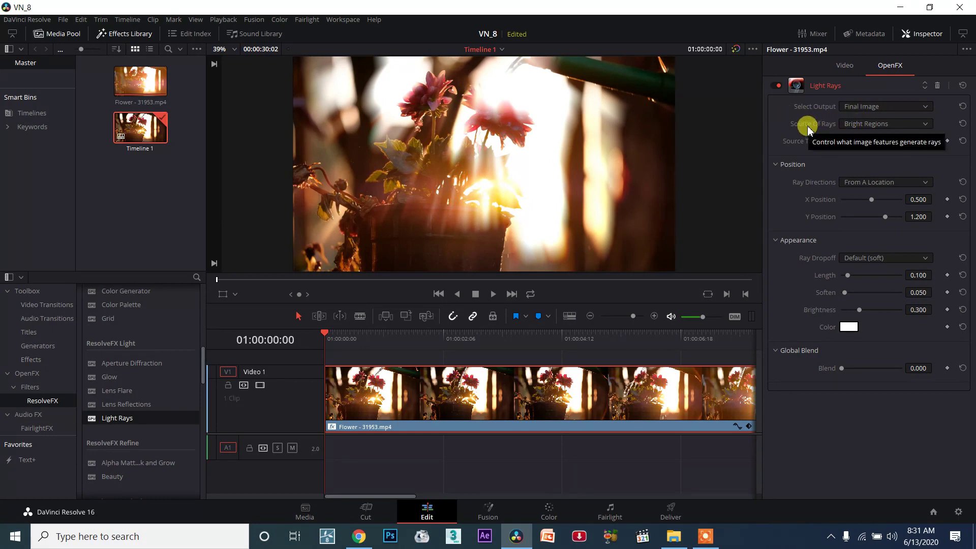
pyautogui.click(862, 123)
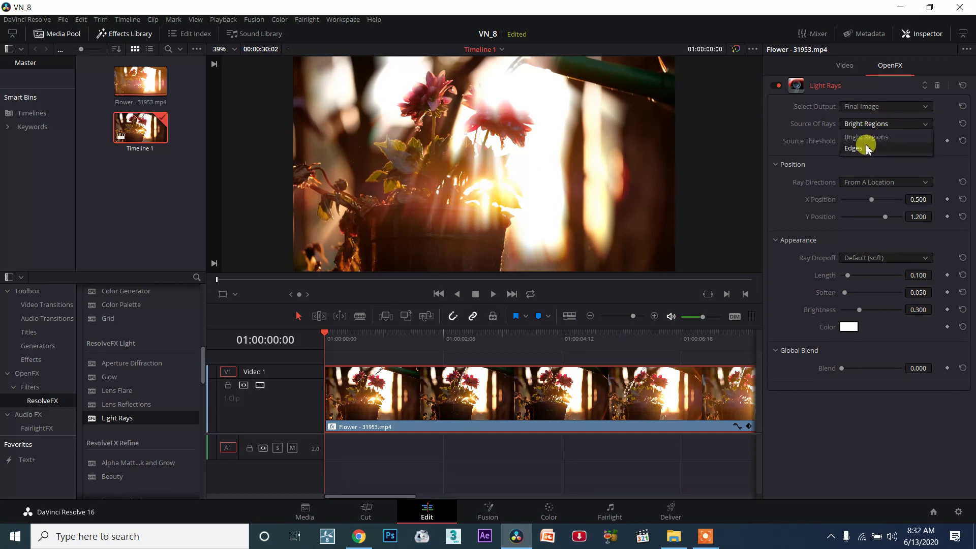
pyautogui.click(876, 147)
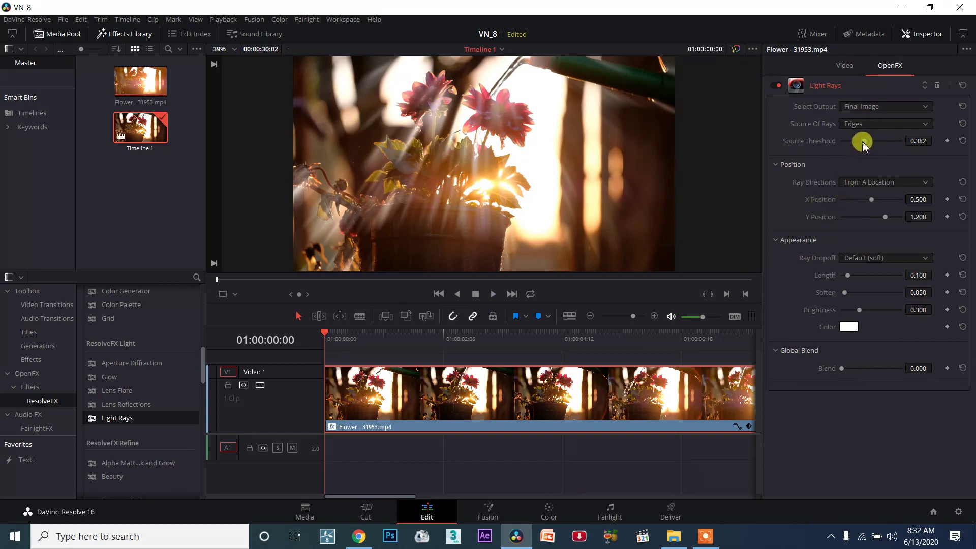
pyautogui.moveTo(863, 145); pyautogui.dragTo(868, 144)
# Toggle Ray Directions to At An Angle, then back to From A Location
pyautogui.click(872, 184)
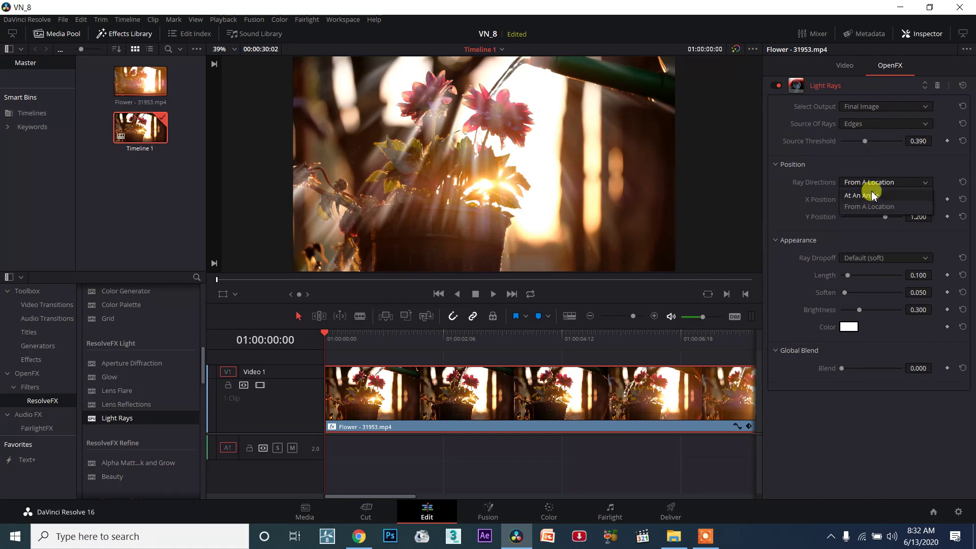
pyautogui.click(867, 192)
pyautogui.click(864, 183)
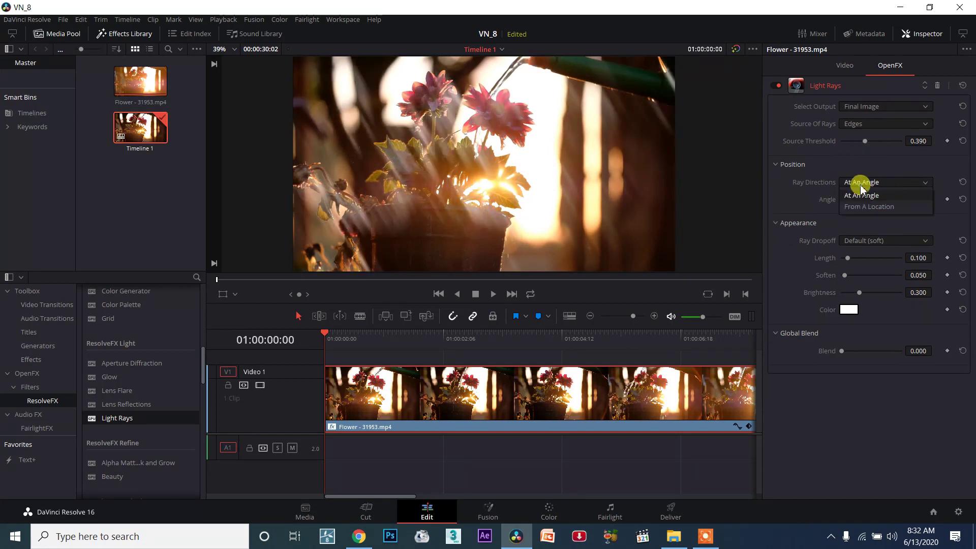
pyautogui.click(866, 204)
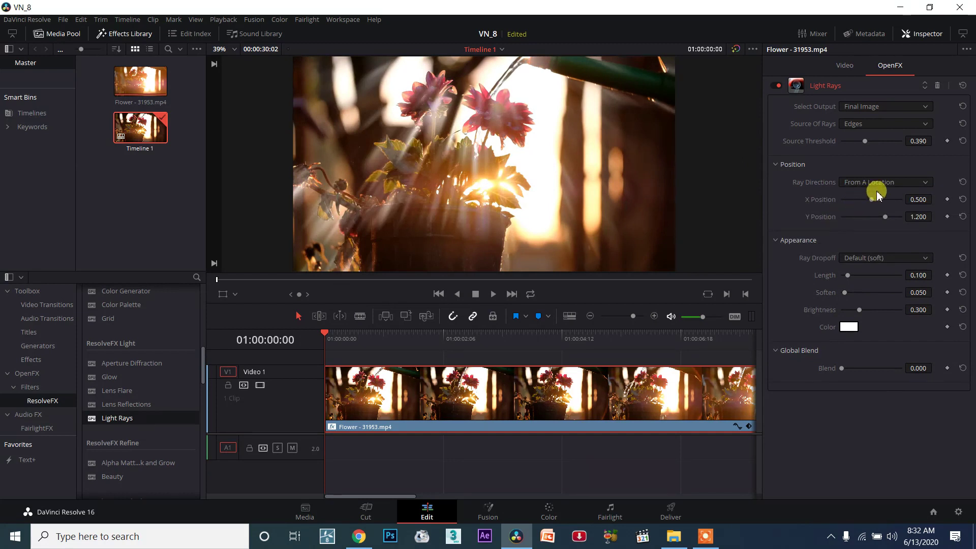
# Drag the ray origin's X Position to 0.627
pyautogui.moveTo(873, 200); pyautogui.dragTo(865, 201)
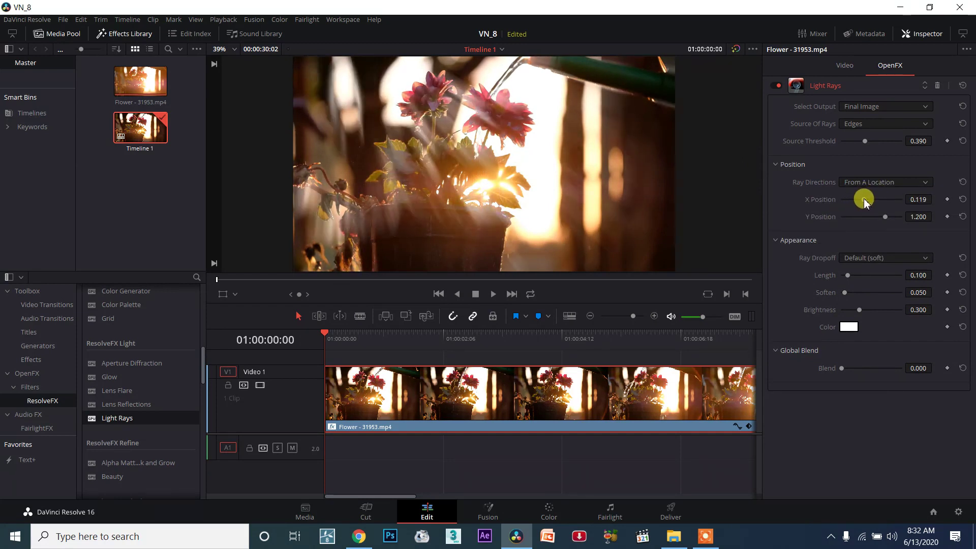
pyautogui.moveTo(867, 202); pyautogui.dragTo(887, 216)
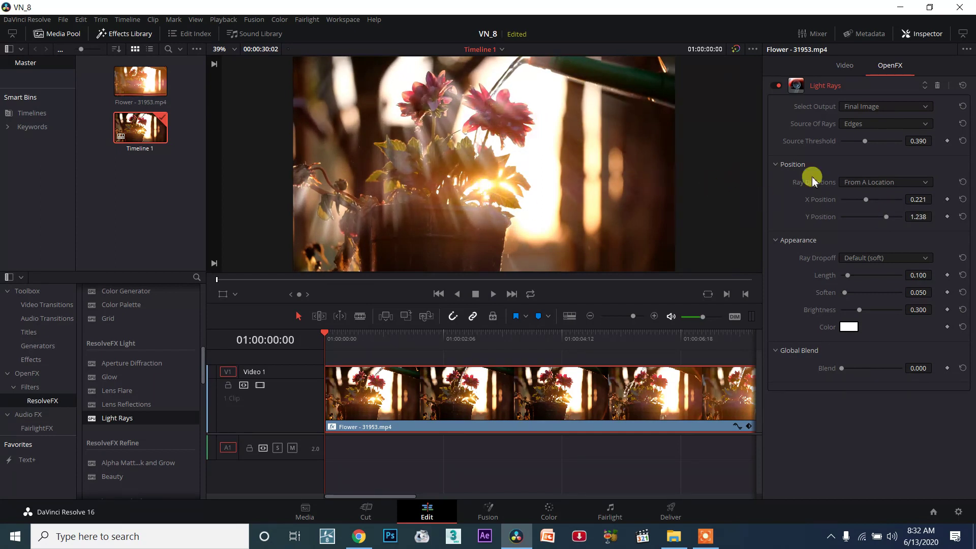
pyautogui.moveTo(874, 201); pyautogui.dragTo(873, 218)
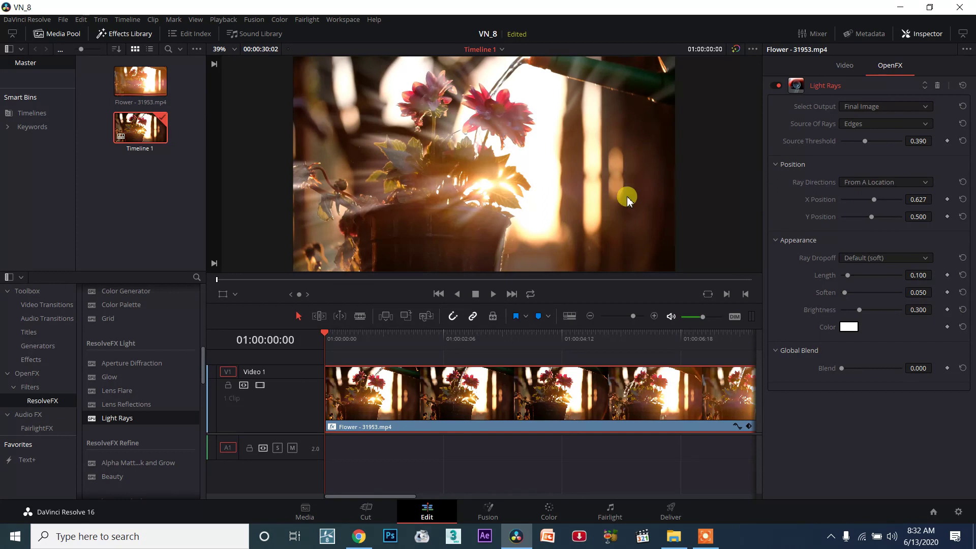
# Set the ray origin to X 0.449, Y 1.161, Length 0.186 and Blend 0.000
pyautogui.moveTo(870, 212)
pyautogui.mouseDown()
pyautogui.moveTo(884, 217)
pyautogui.moveTo(872, 201)
pyautogui.mouseUp()
pyautogui.moveTo(848, 275)
pyautogui.mouseDown()
pyautogui.moveTo(864, 274)
pyautogui.moveTo(855, 295)
pyautogui.moveTo(863, 311)
pyautogui.mouseUp()
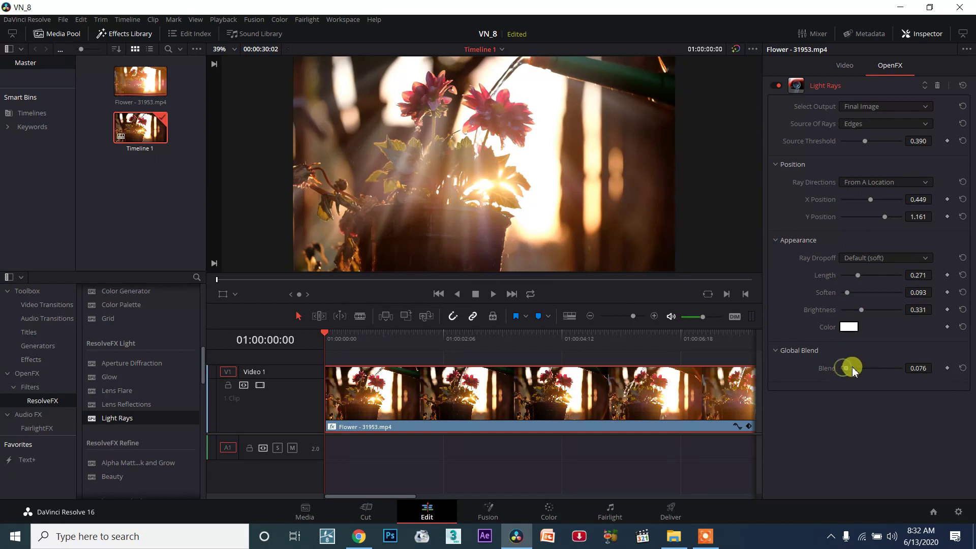
pyautogui.moveTo(852, 368); pyautogui.dragTo(790, 350)
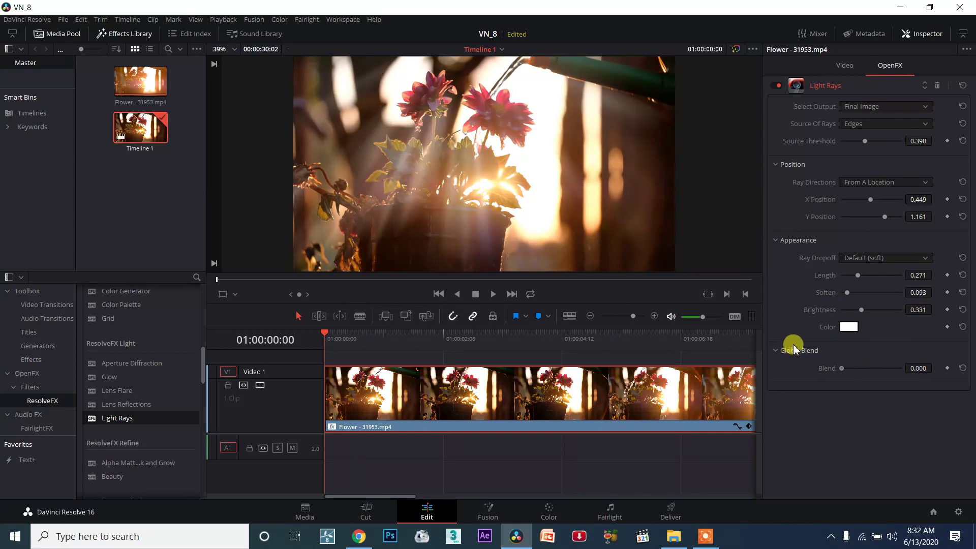
pyautogui.moveTo(859, 277)
pyautogui.mouseDown()
pyautogui.moveTo(851, 275)
pyautogui.moveTo(849, 305)
pyautogui.moveTo(858, 310)
pyautogui.mouseUp()
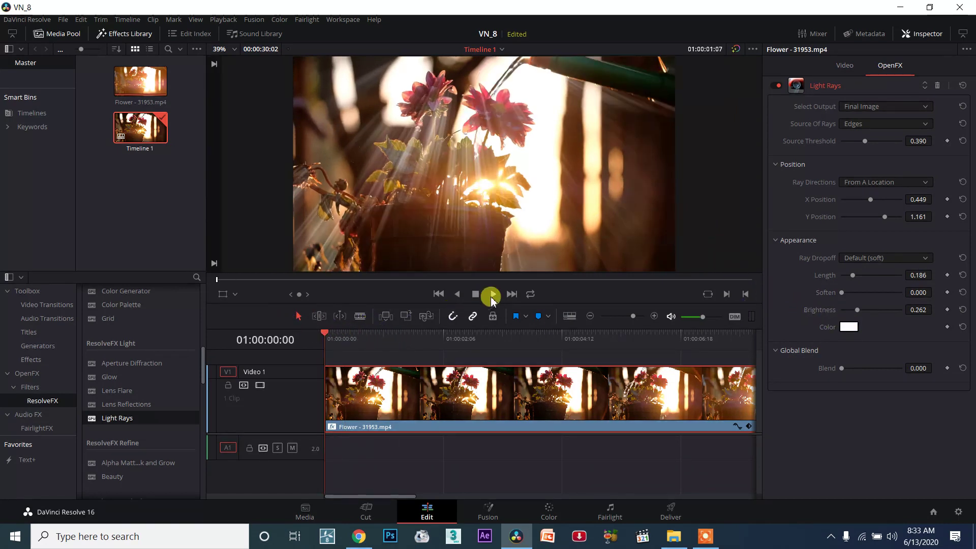
# Play the clip from the timeline start to preview the rays, then stop on a frame
pyautogui.click(492, 296)
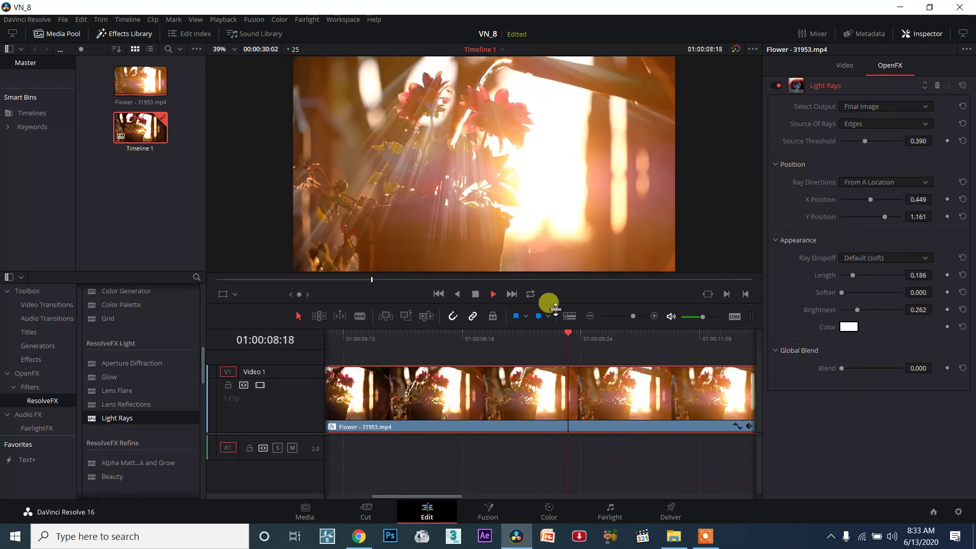
pyautogui.press('Home')
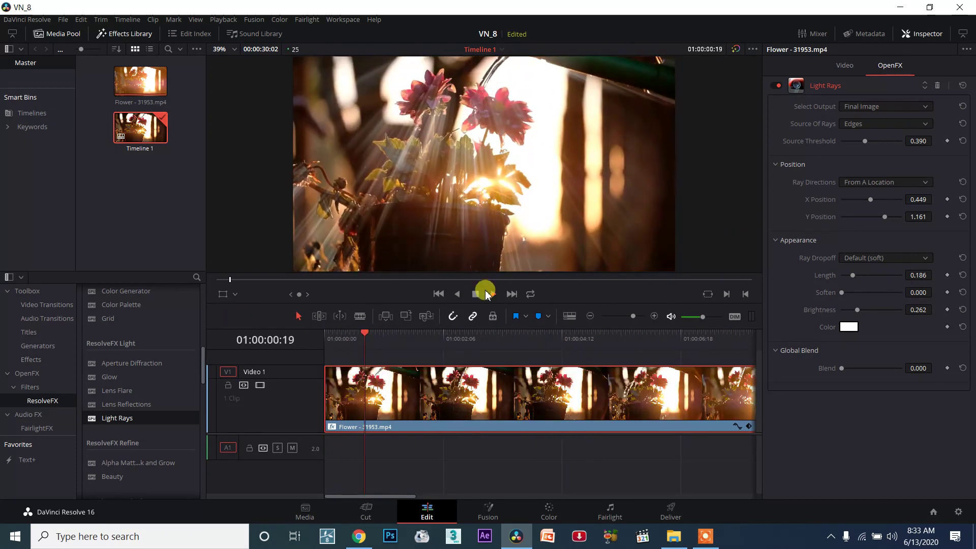
pyautogui.click(487, 295)
# Set Length to 0.254, X Position to 0.296 and Soften to 0.043
pyautogui.moveTo(852, 276); pyautogui.dragTo(858, 277)
pyautogui.moveTo(871, 200); pyautogui.dragTo(867, 201)
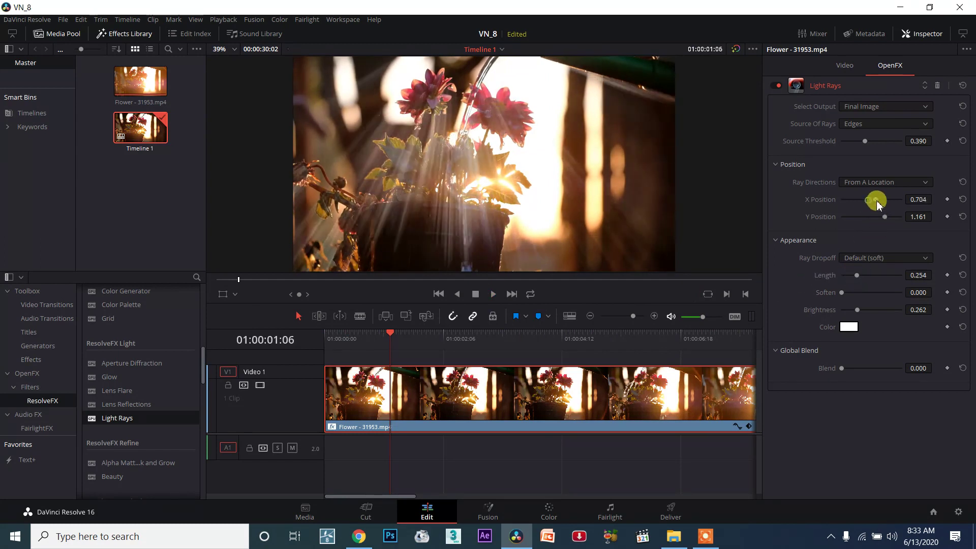
pyautogui.moveTo(842, 293); pyautogui.dragTo(845, 295)
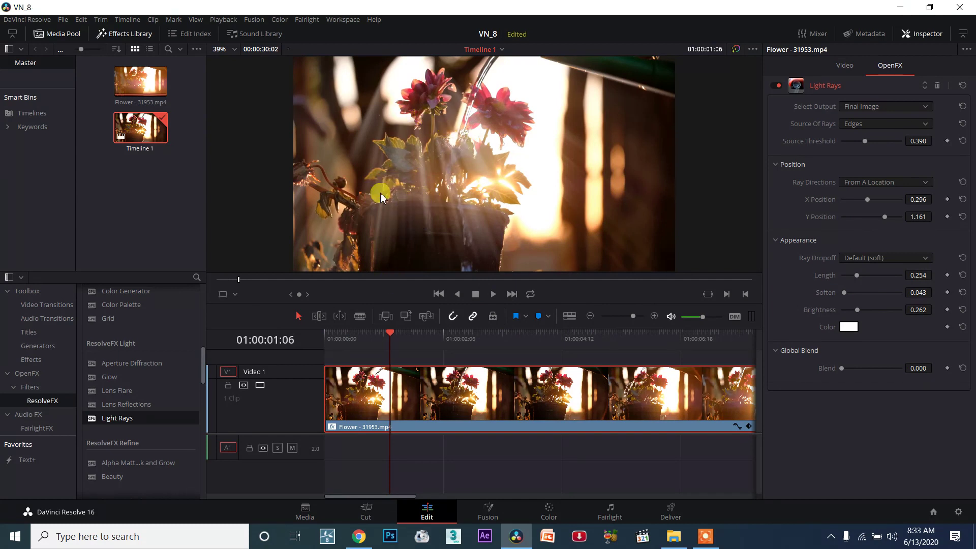
# Change the Light Rays Color from white to a pale yellow in the Select Color picker
pyautogui.click(854, 328)
pyautogui.moveTo(606, 139); pyautogui.dragTo(888, 145)
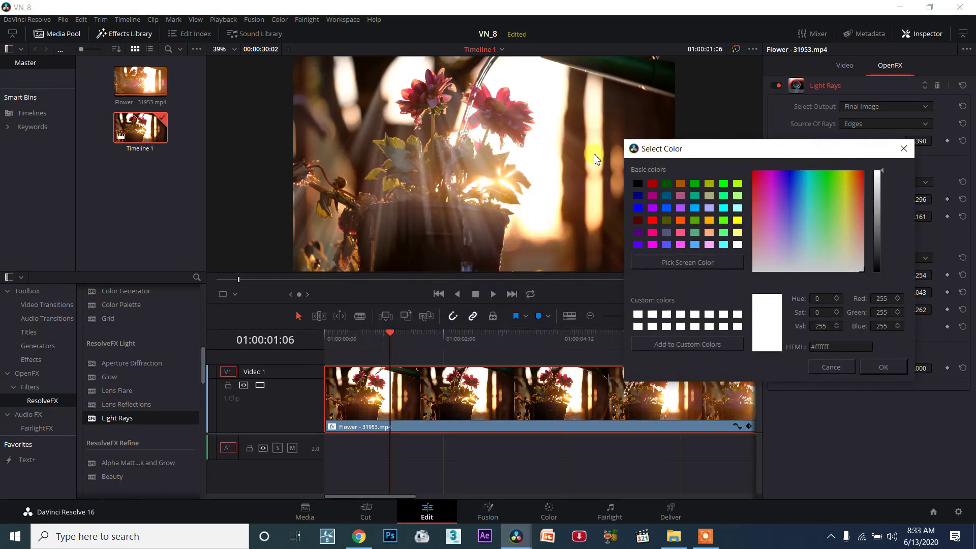
pyautogui.click(843, 233)
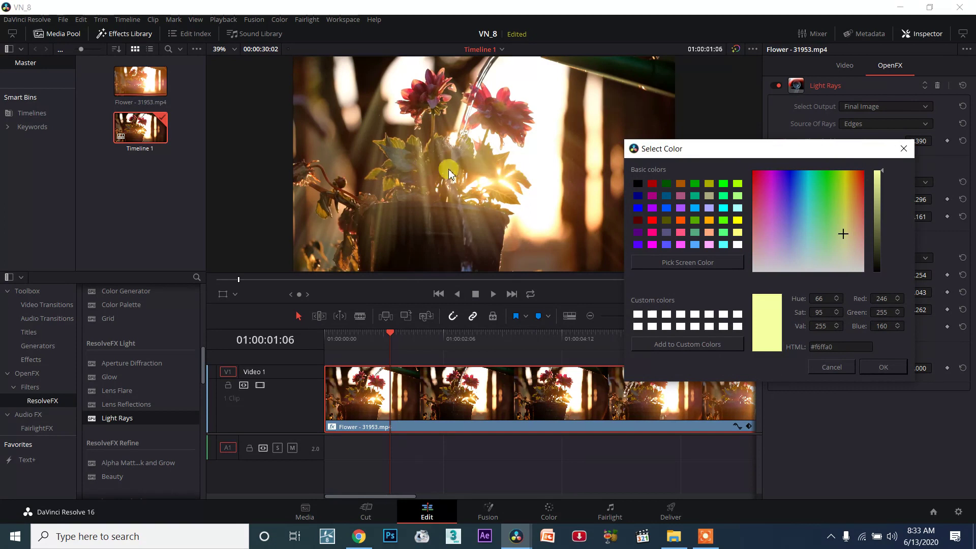
pyautogui.click(843, 242)
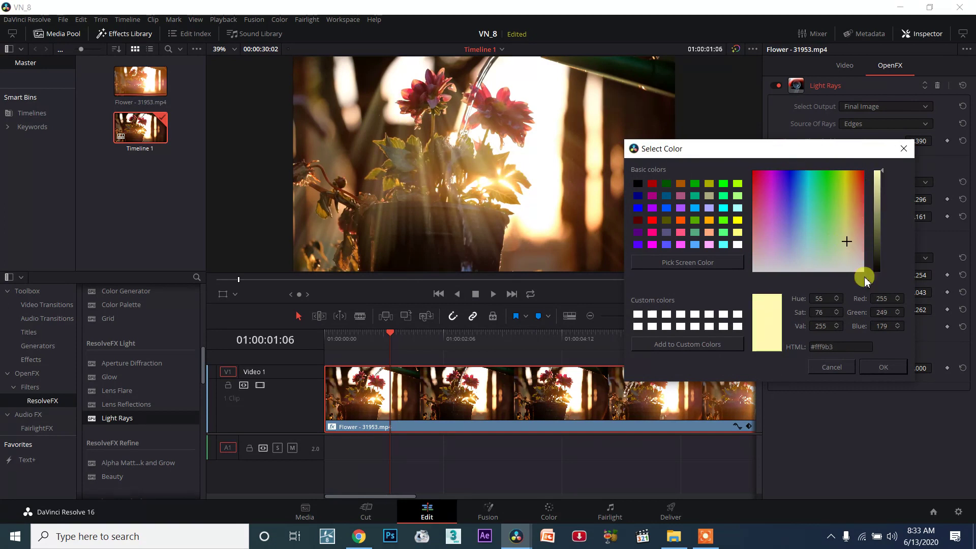
pyautogui.click(875, 367)
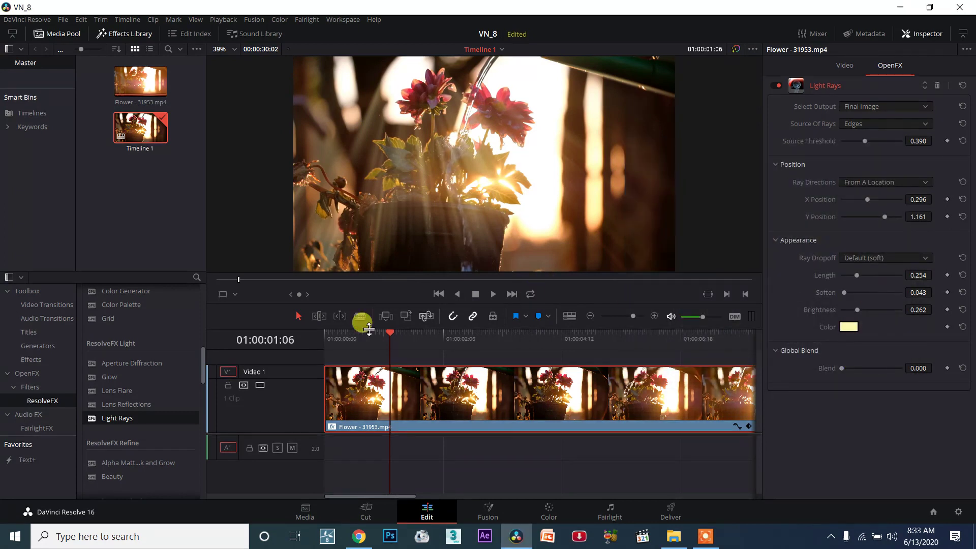
pyautogui.press('Home')
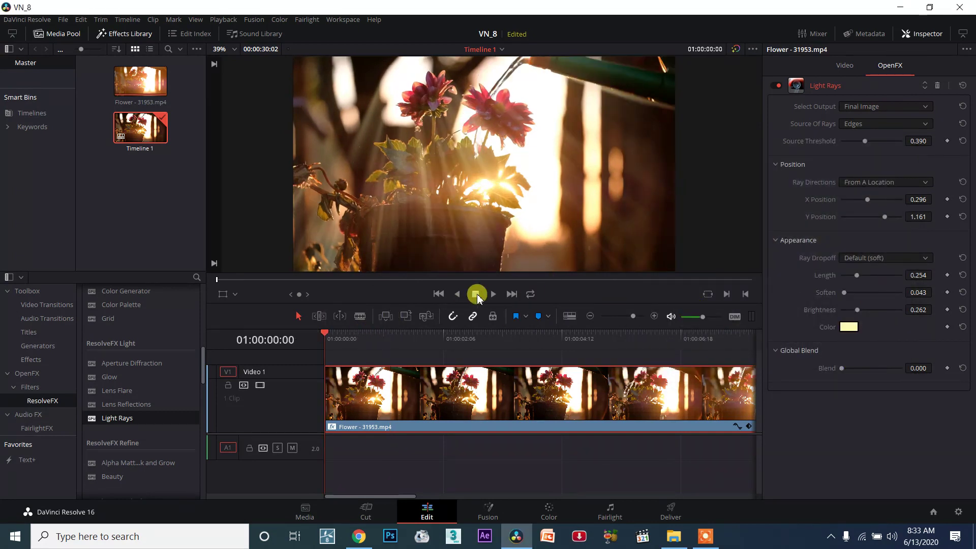
pyautogui.click(491, 299)
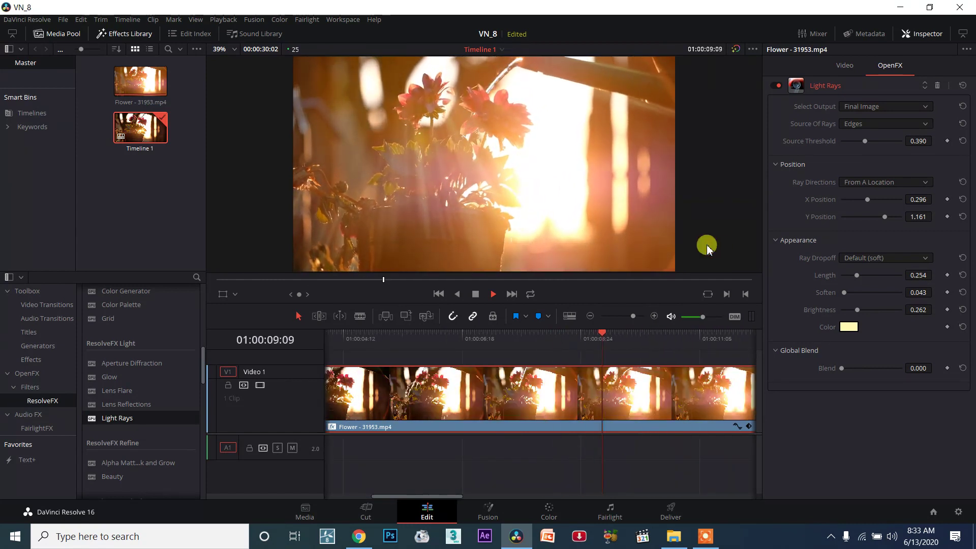
pyautogui.click(475, 294)
pyautogui.moveTo(516, 341); pyautogui.dragTo(298, 323)
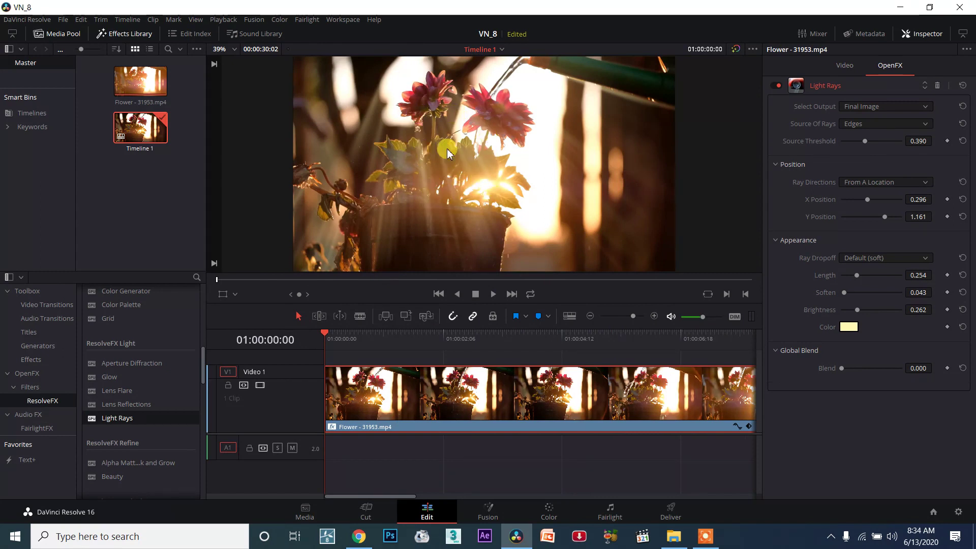
# Turn on OpenFX Overlay and drag the ray origin onto the flower, around X 0.505, Y 0.403
pyautogui.click(235, 295)
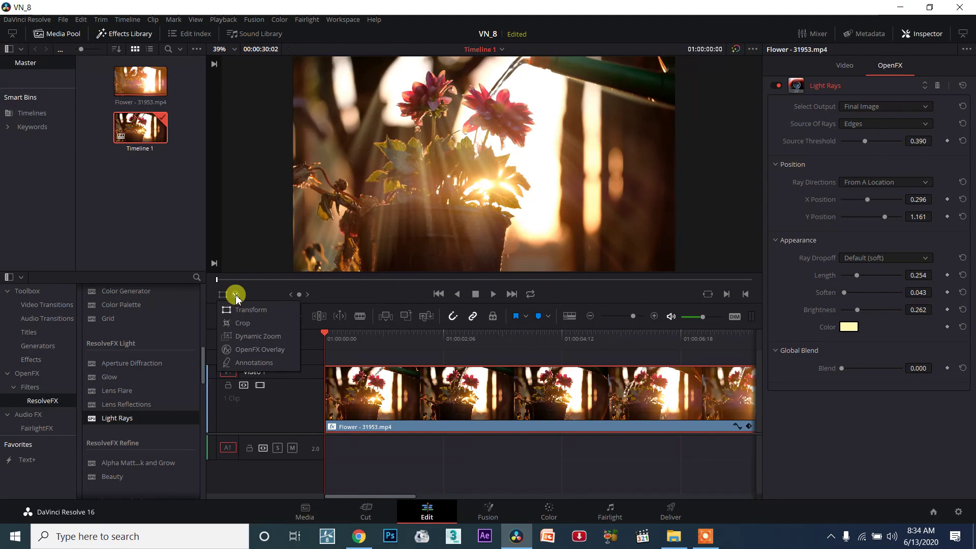
pyautogui.click(261, 350)
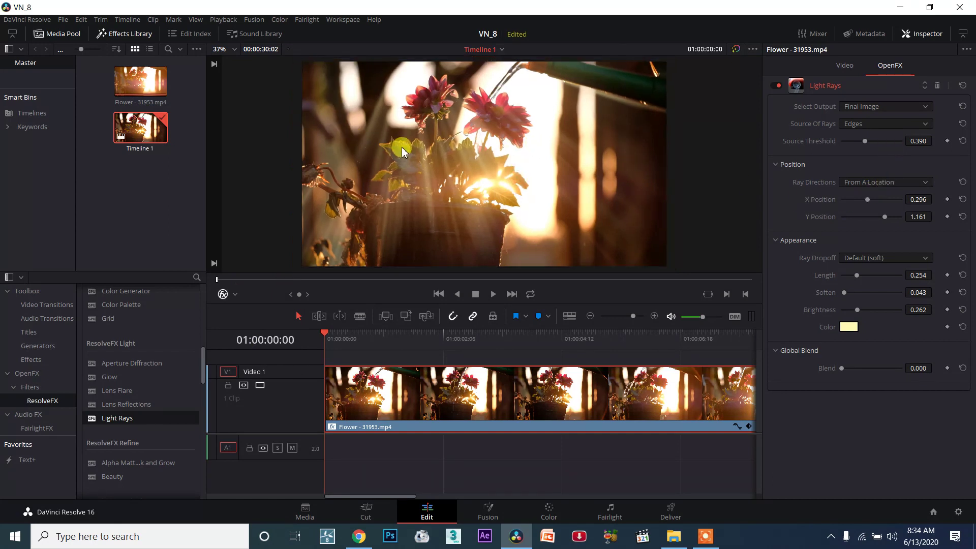
pyautogui.scroll(-3, 387, 107)
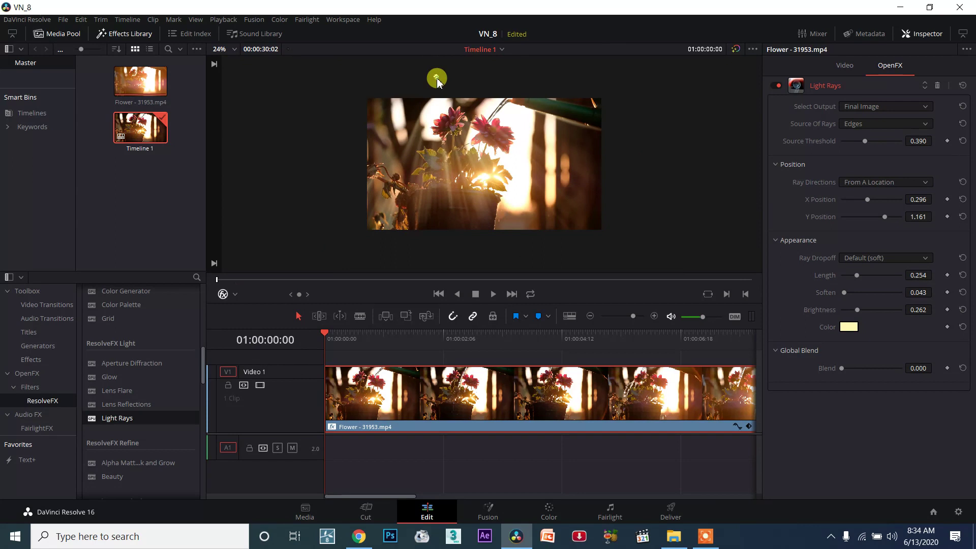
pyautogui.moveTo(440, 83); pyautogui.dragTo(486, 177)
# Zoom the viewer back in and play from 01:00:02:06 to preview the repositioned rays
pyautogui.scroll(2, 483, 184)
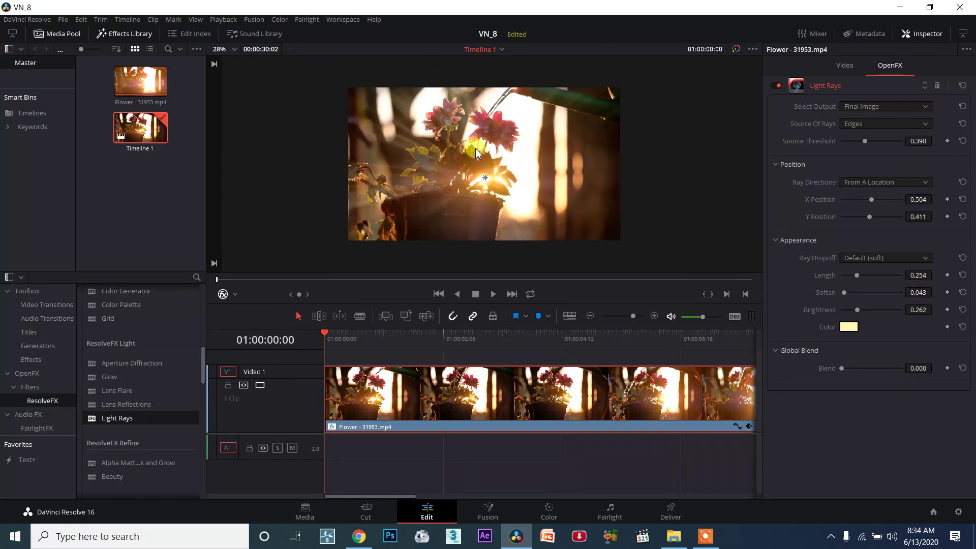
pyautogui.scroll(1, 484, 185)
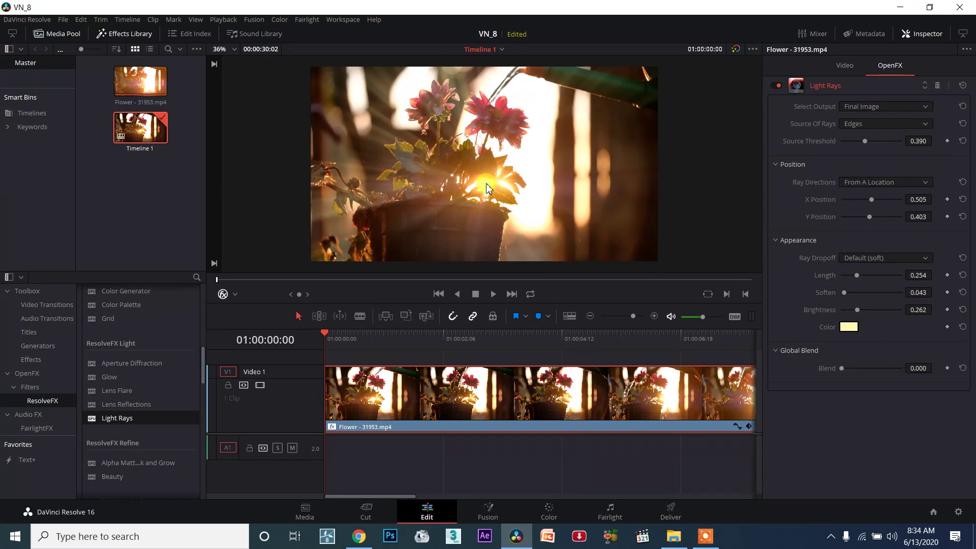
pyautogui.click(446, 331)
pyautogui.click(490, 294)
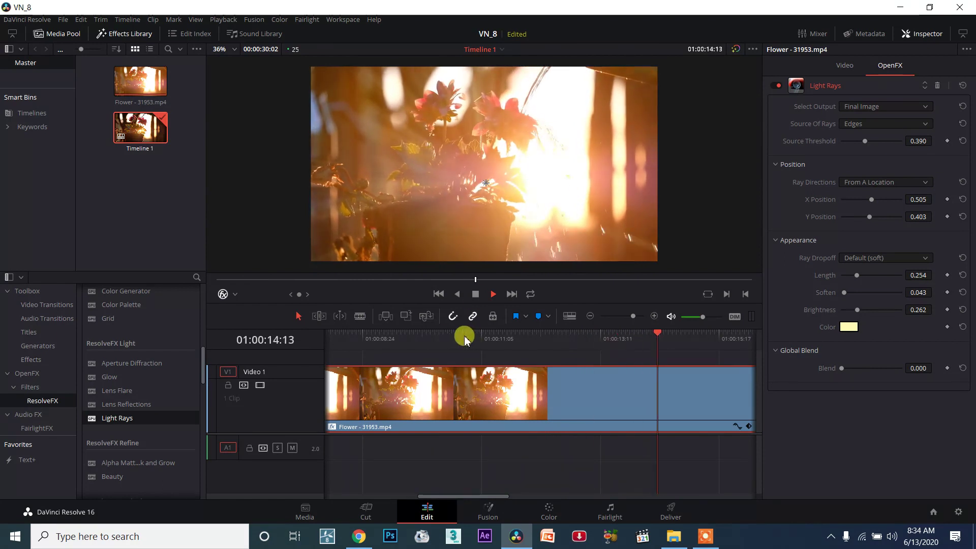
pyautogui.press('Home')
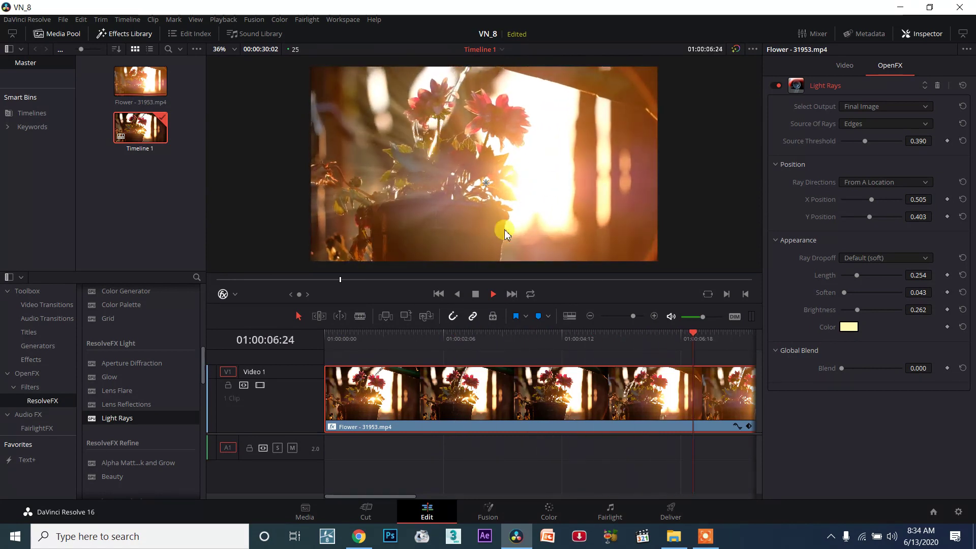
pyautogui.click(477, 294)
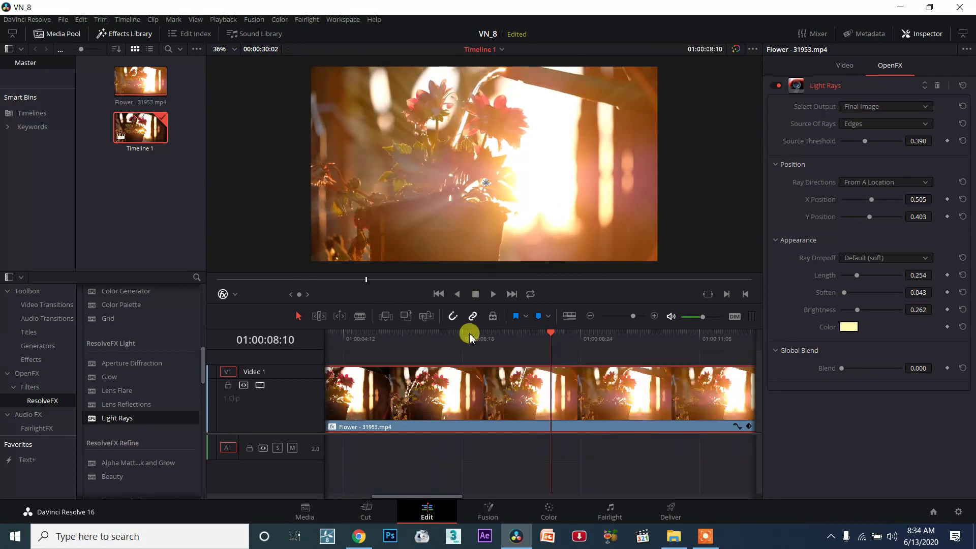
pyautogui.moveTo(471, 333); pyautogui.dragTo(181, 311)
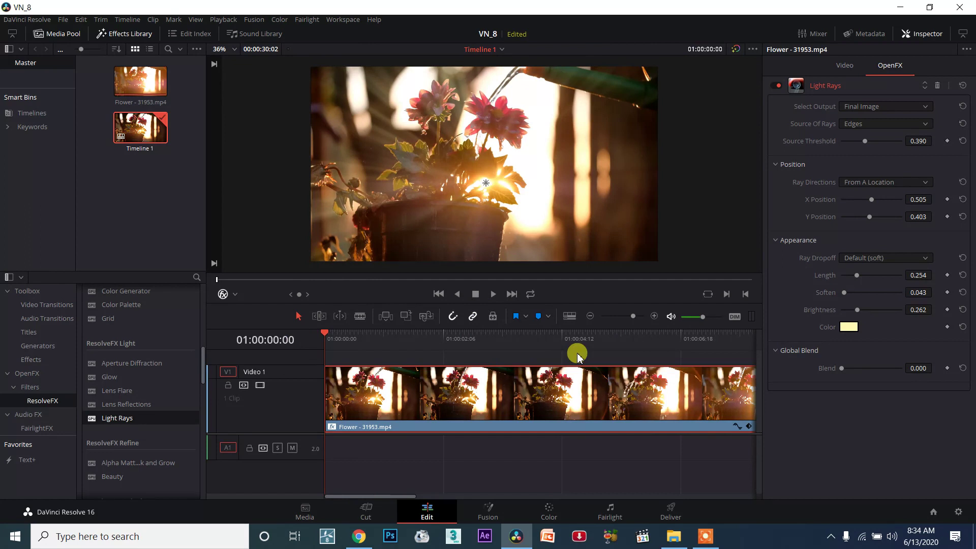
pyautogui.moveTo(846, 370); pyautogui.dragTo(815, 365)
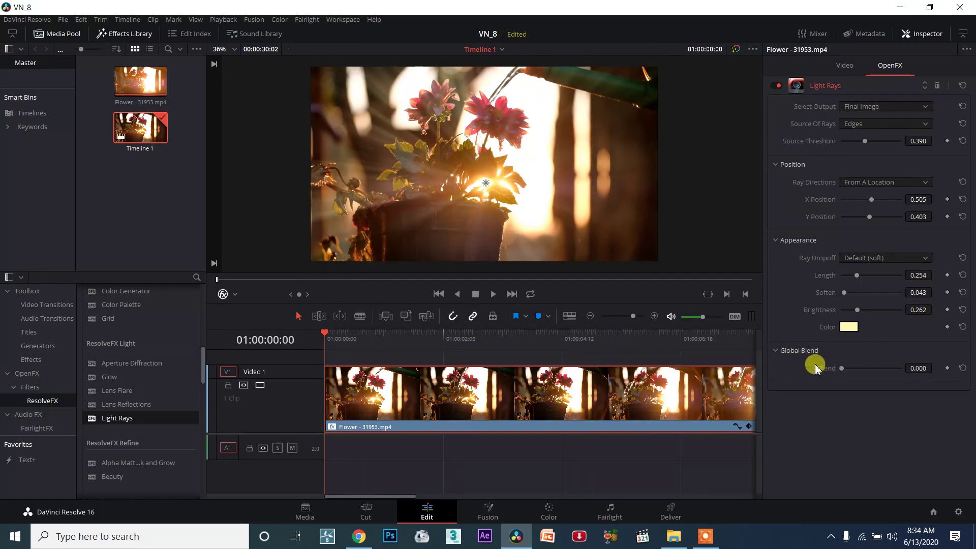